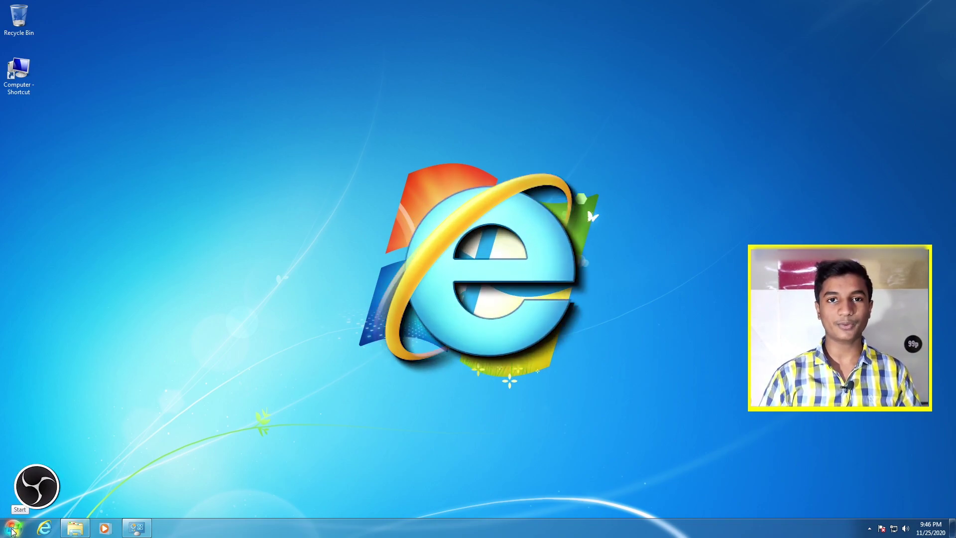
Open google.com in Internet Explorer and search for 'obs'
{"action": "left_click", "coordinate": [43, 529]}
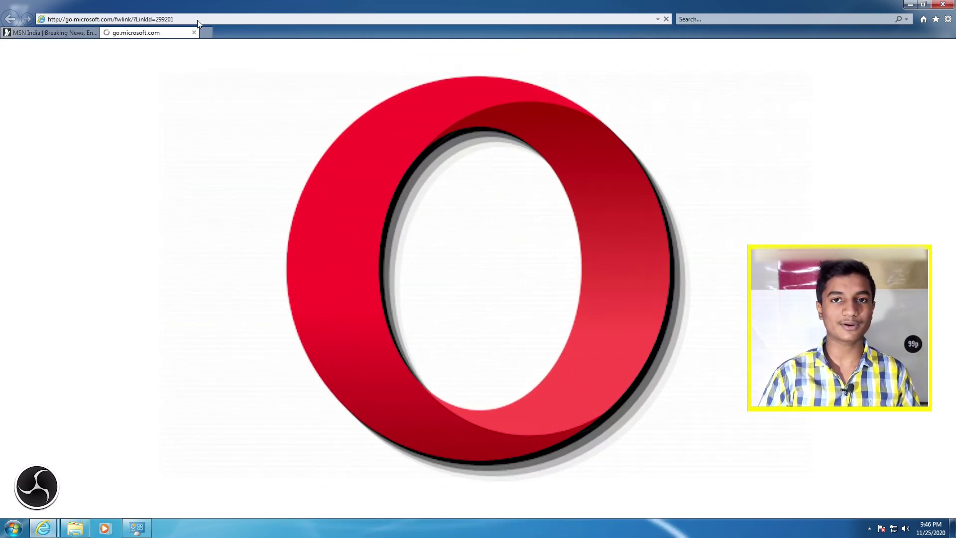
{"action": "left_click", "coordinate": [197, 21]}
{"action": "type", "text": "google.com/"}
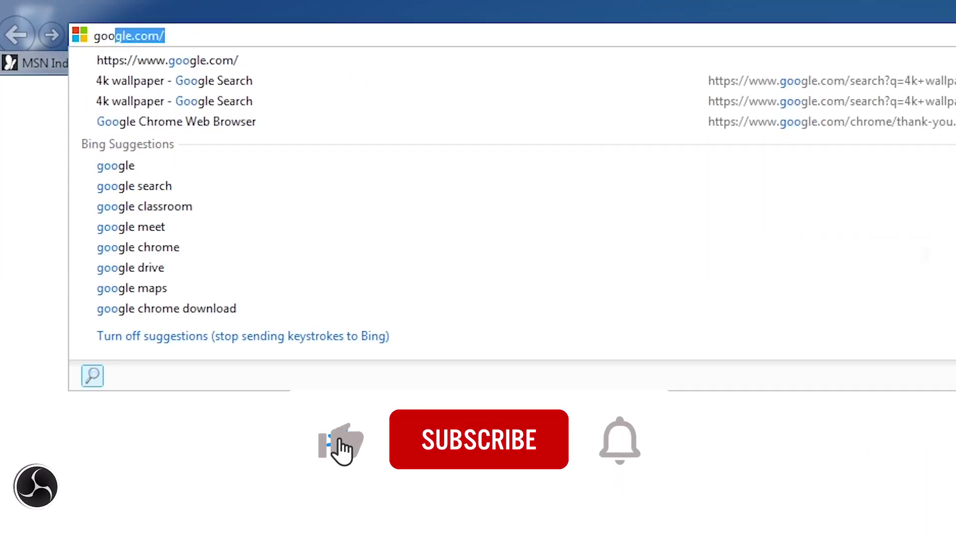
{"action": "key", "text": "Return"}
{"action": "type", "text": "p"}
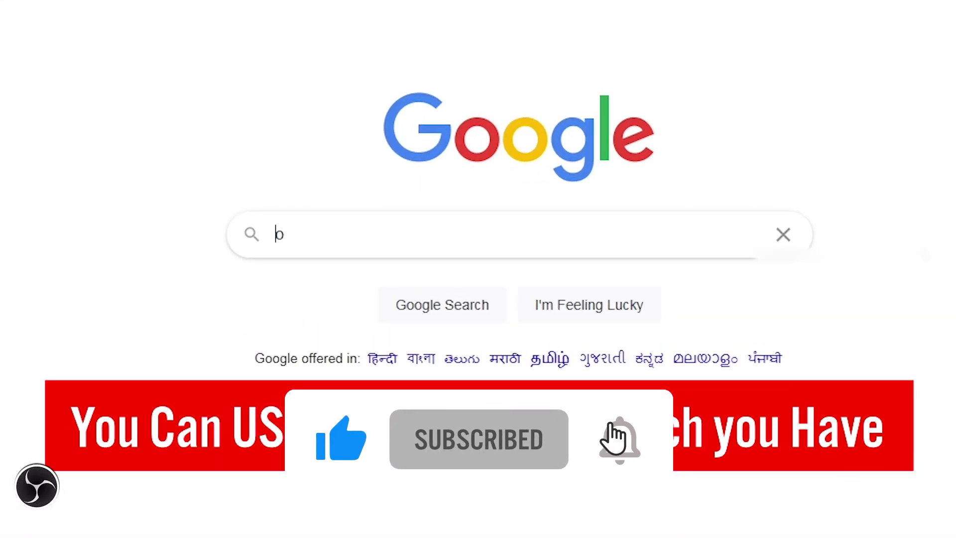
{"action": "type", "text": "bs"}
{"action": "key", "text": "Return"}
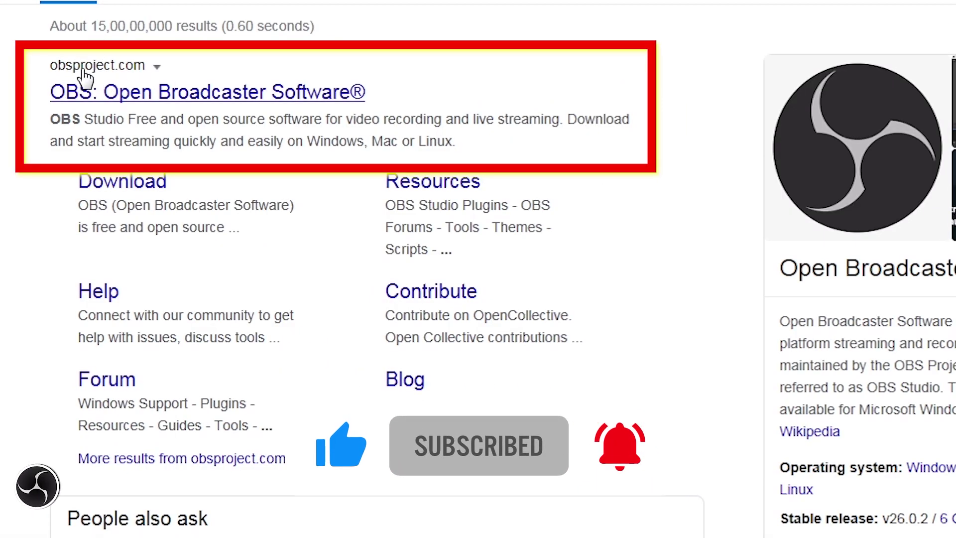
Open obsproject.com and save OBS-Studio-26.0.2-Full-Installer-x64.exe
{"action": "left_click", "coordinate": [84, 72]}
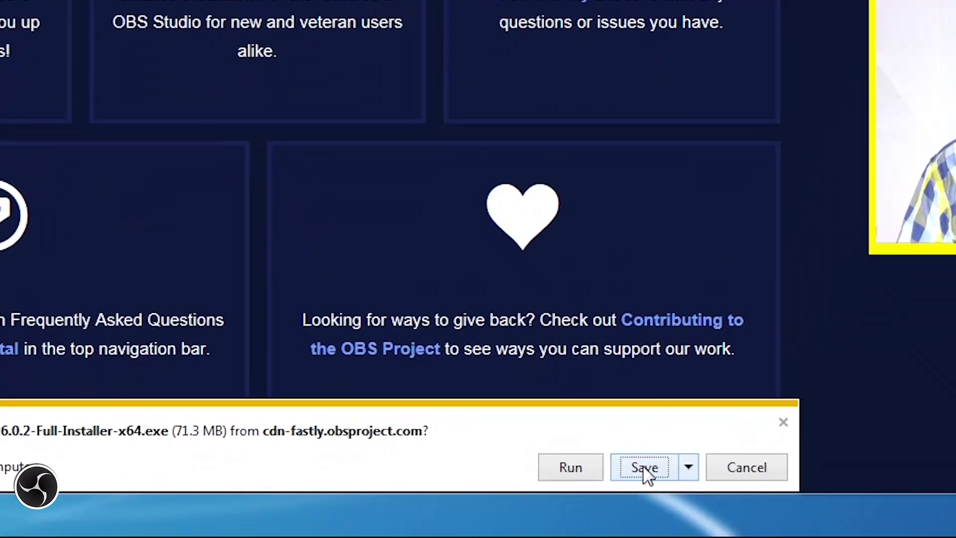
{"action": "left_click", "coordinate": [647, 507]}
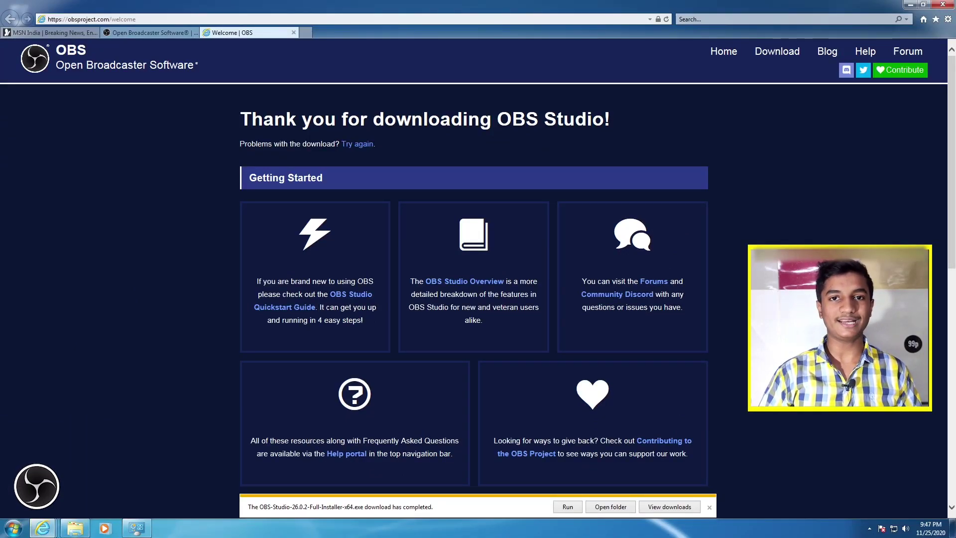
Run the downloaded OBS 26.0.2 installer from the Downloads folder as administrator
{"action": "left_click", "coordinate": [612, 508]}
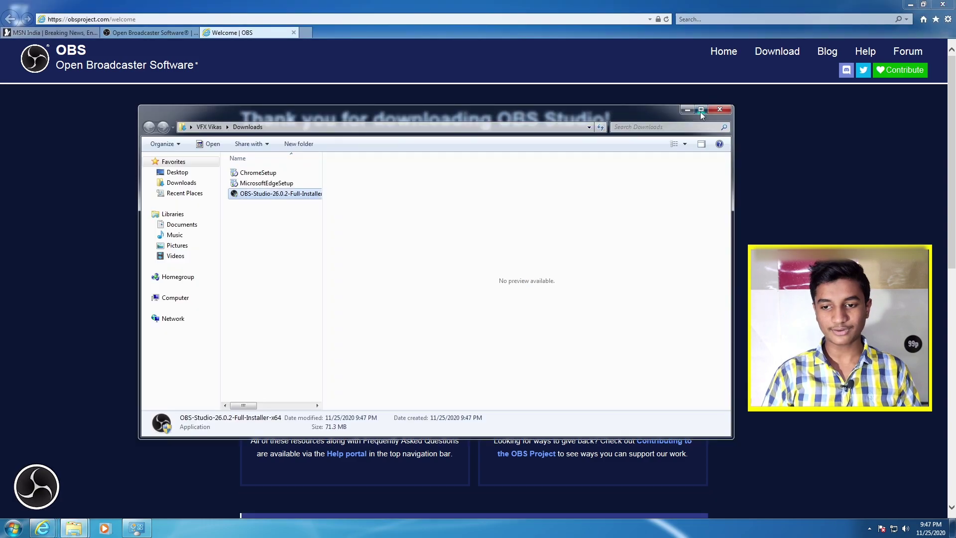
{"action": "key", "text": "super+Up"}
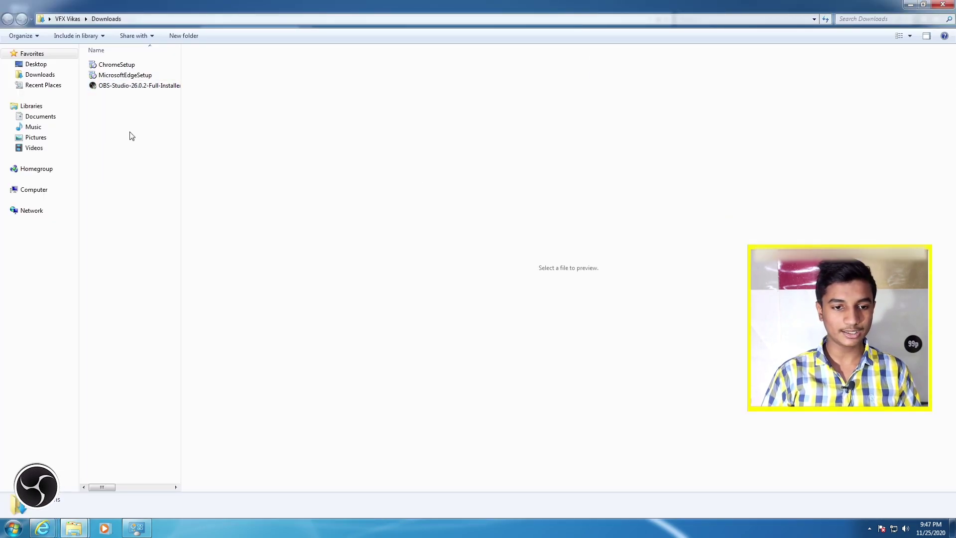
{"action": "right_click", "coordinate": [93, 86]}
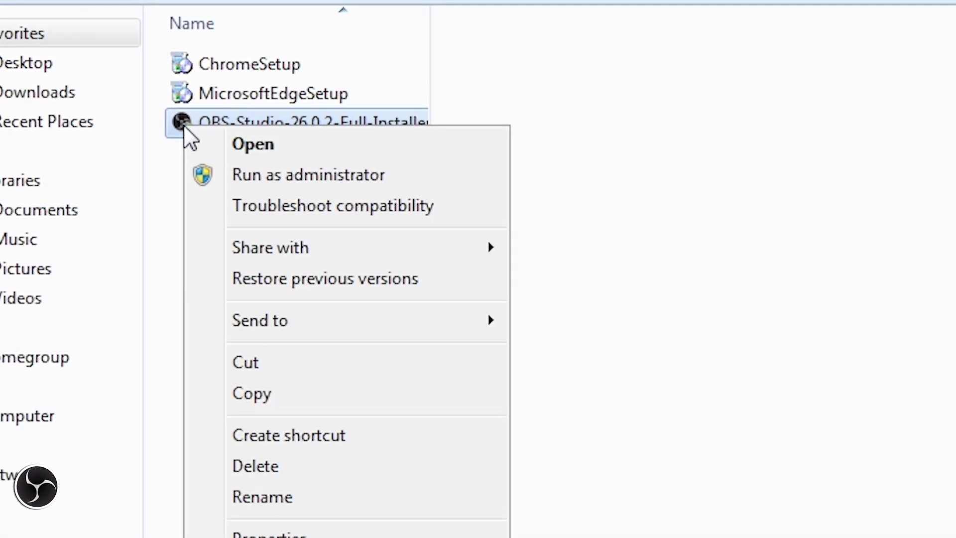
{"action": "left_click", "coordinate": [259, 175]}
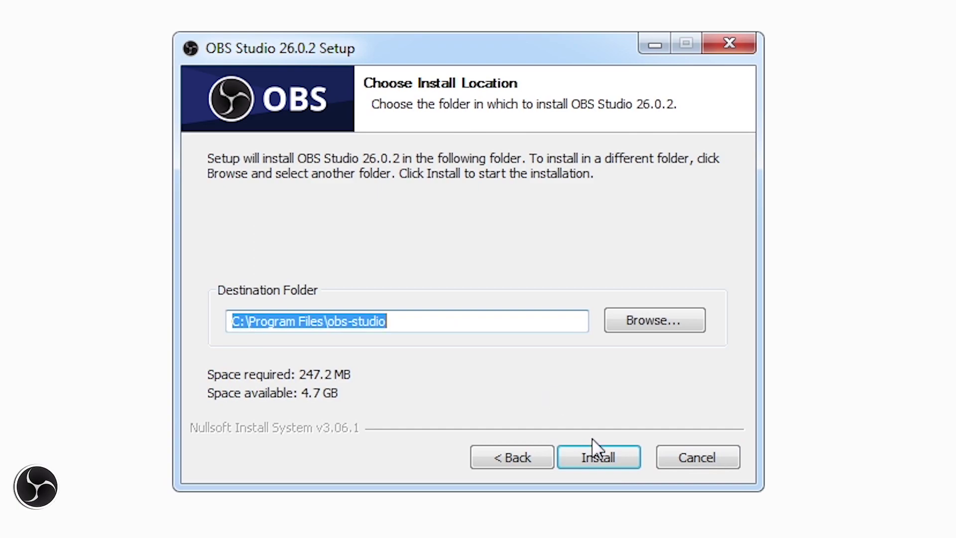
Install OBS Studio 26.0.2 into the default C:\Program Files\obs-studio folder
{"action": "left_click", "coordinate": [592, 458]}
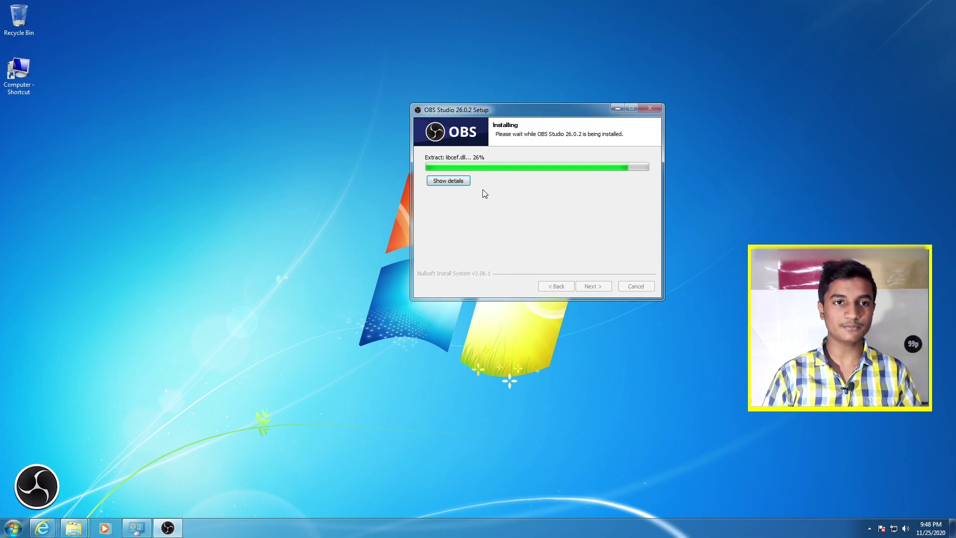
{"action": "left_click_drag", "start_coordinate": [517, 110], "coordinate": [453, 130]}
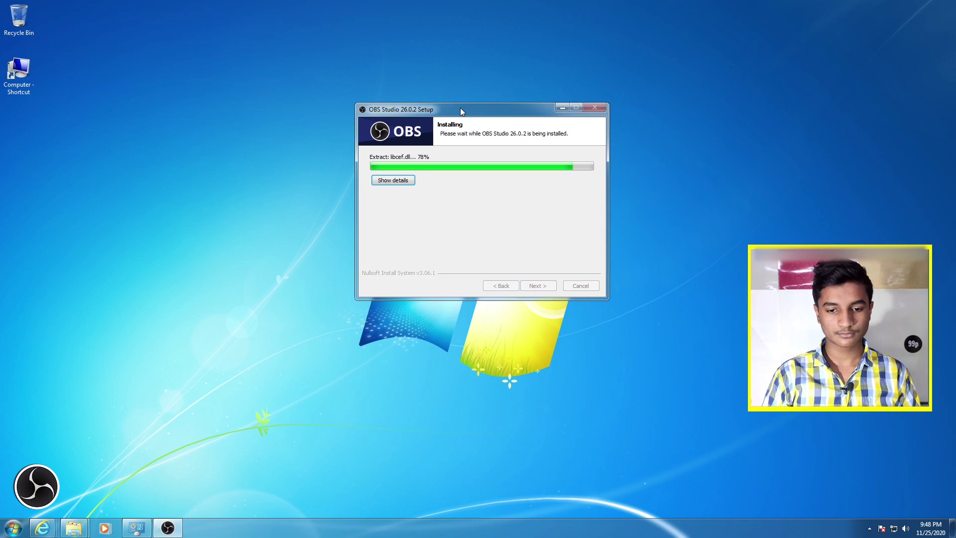